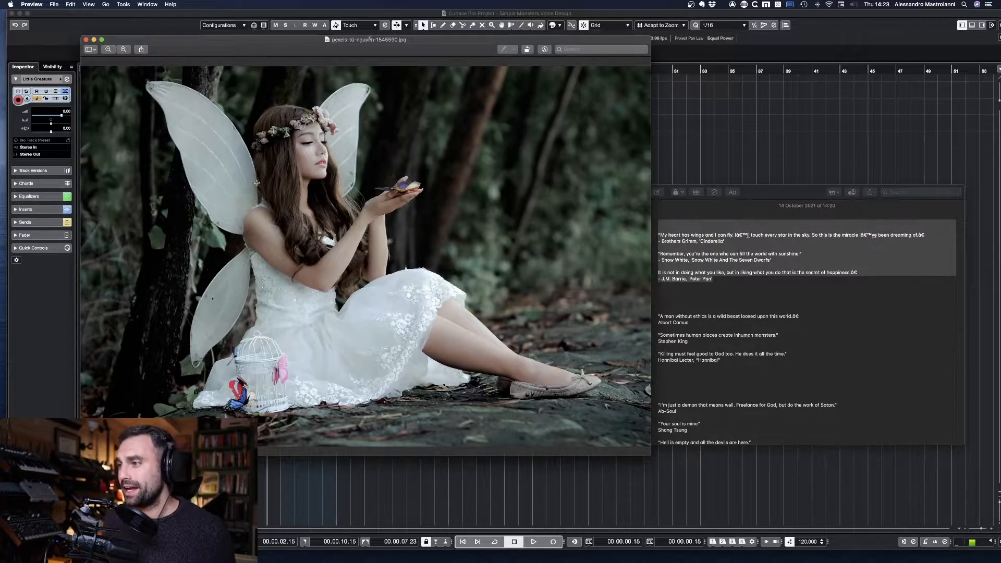
# Step: Arrange the quotes note beside the winged fairy picture and return to the picture
pyautogui.moveTo(683, 184); pyautogui.dragTo(692, 56)
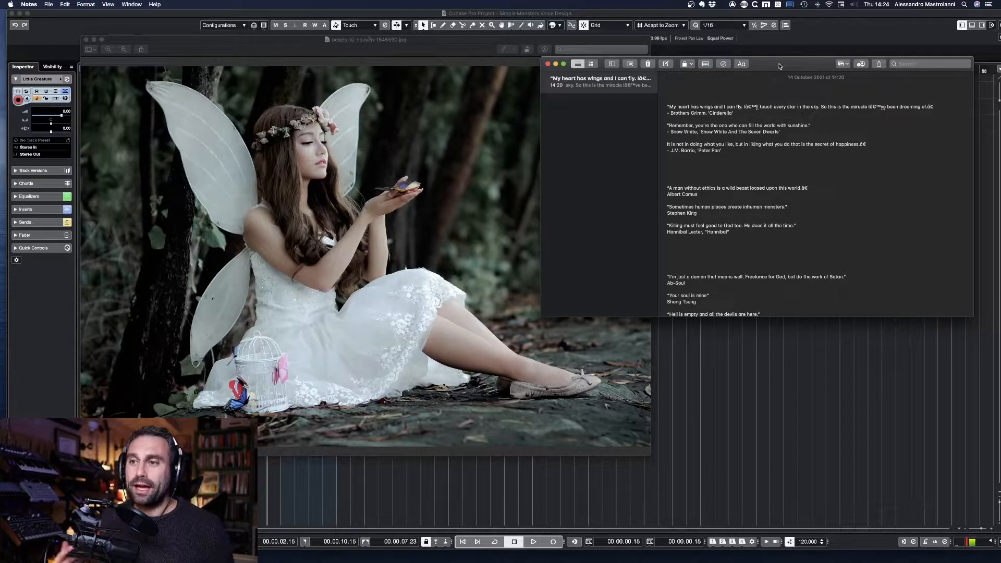
pyautogui.click(492, 298)
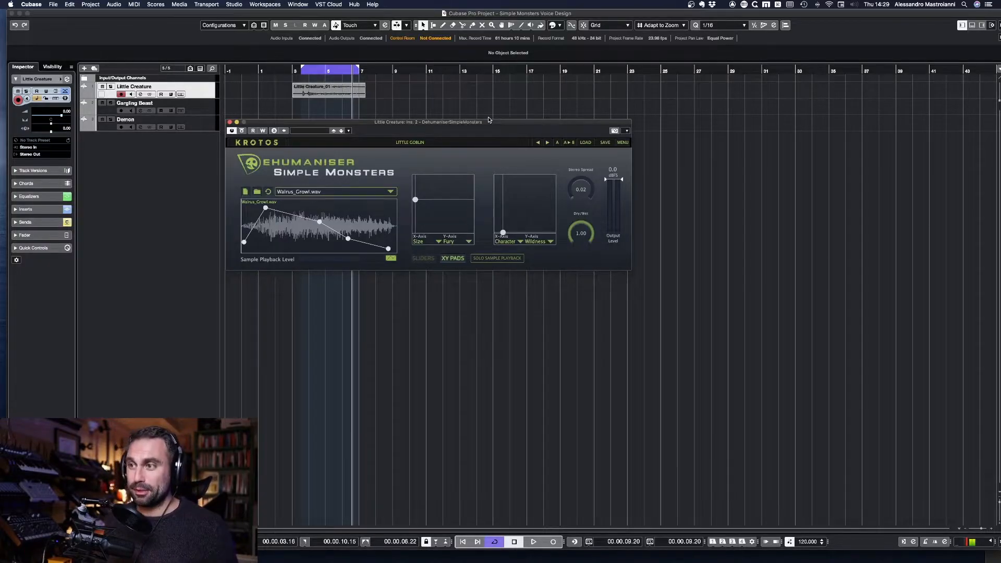
# Step: Audition the Little Creature loop with sliders shown, lowering Age, raising Size slightly and setting Stereo Spread to 0.15
pyautogui.click(423, 258)
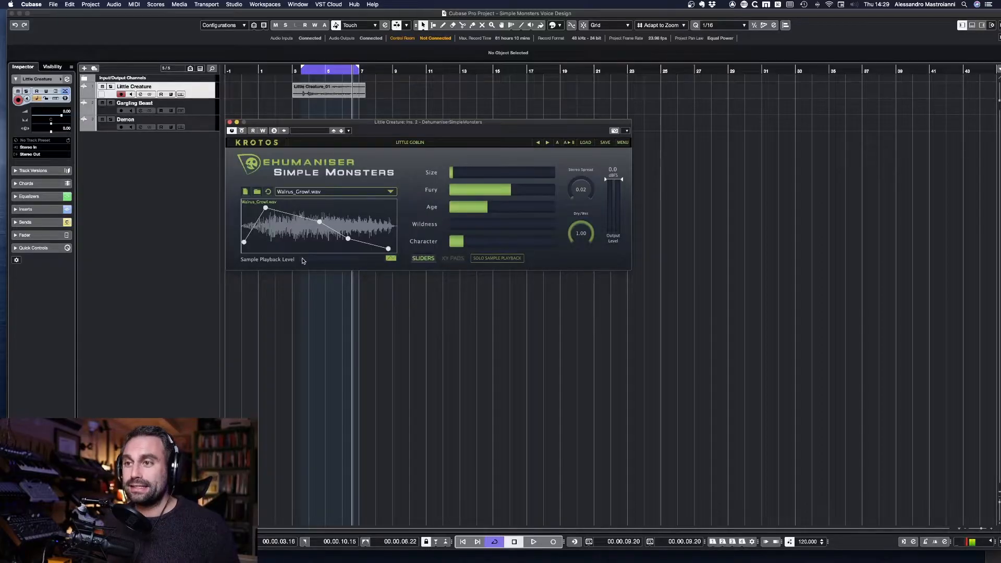
pyautogui.press('space')
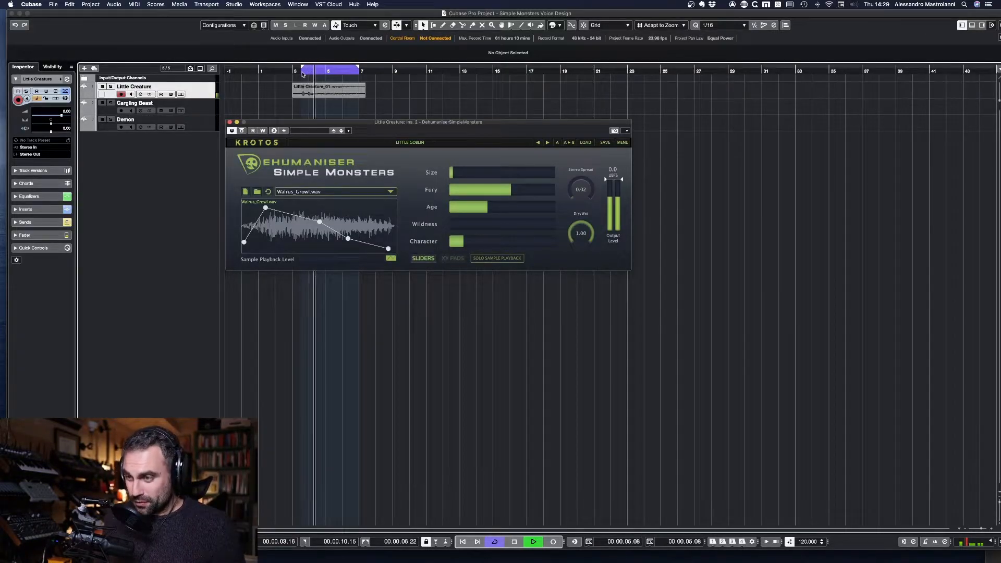
pyautogui.moveTo(487, 210); pyautogui.dragTo(470, 214)
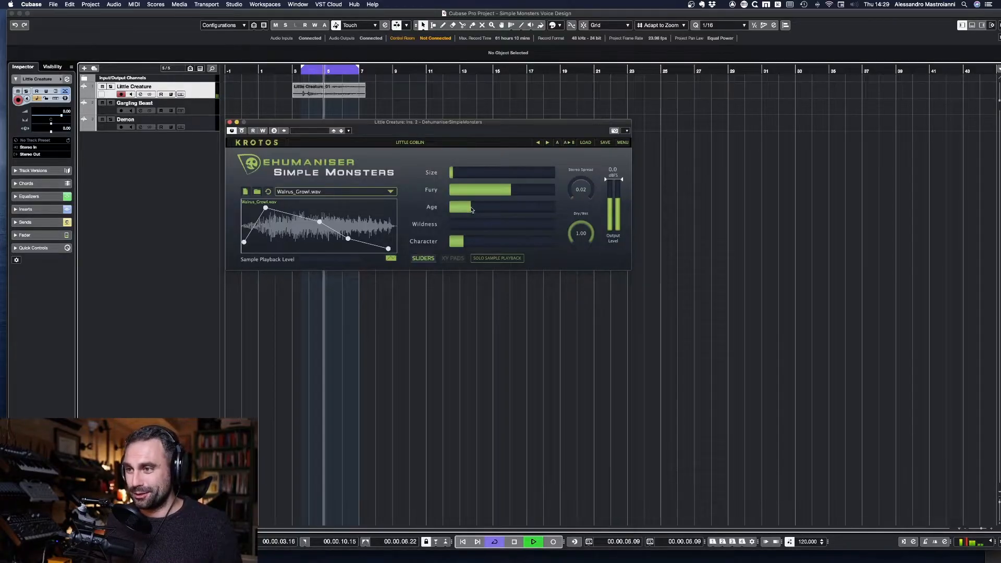
pyautogui.moveTo(468, 213); pyautogui.dragTo(466, 211)
pyautogui.moveTo(453, 174)
pyautogui.mouseDown()
pyautogui.moveTo(487, 177)
pyautogui.moveTo(463, 177)
pyautogui.mouseUp()
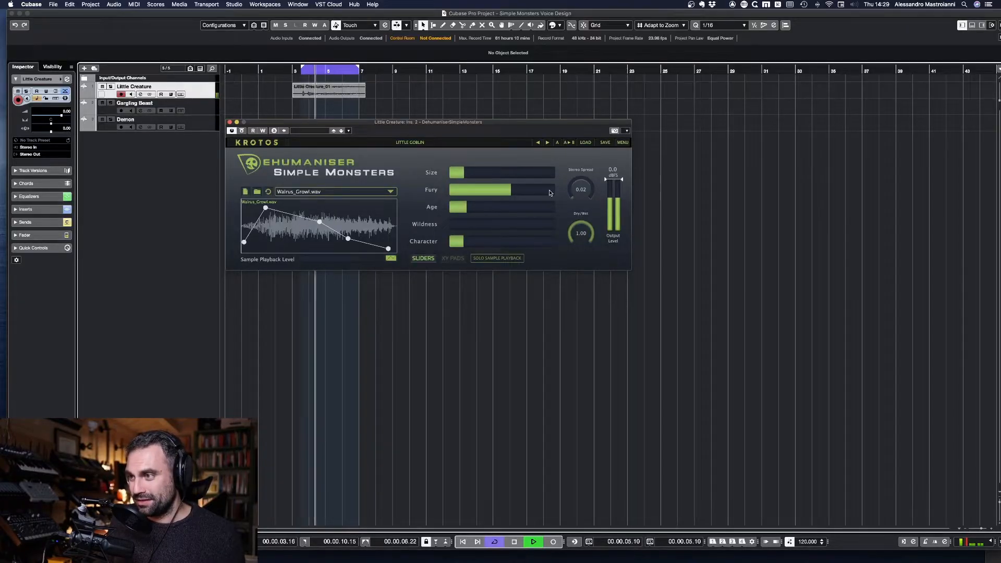
pyautogui.moveTo(579, 189); pyautogui.dragTo(585, 179)
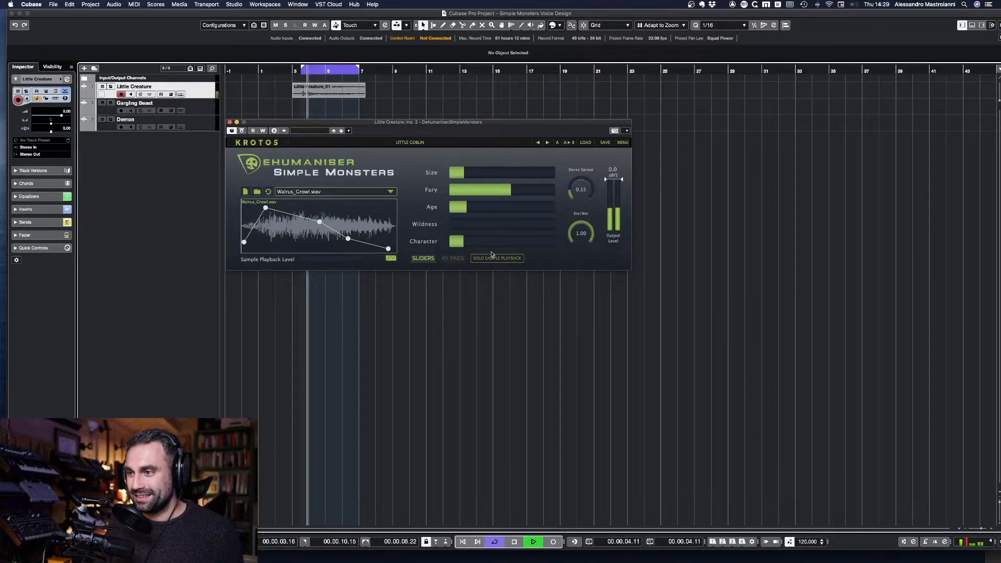
pyautogui.press('space')
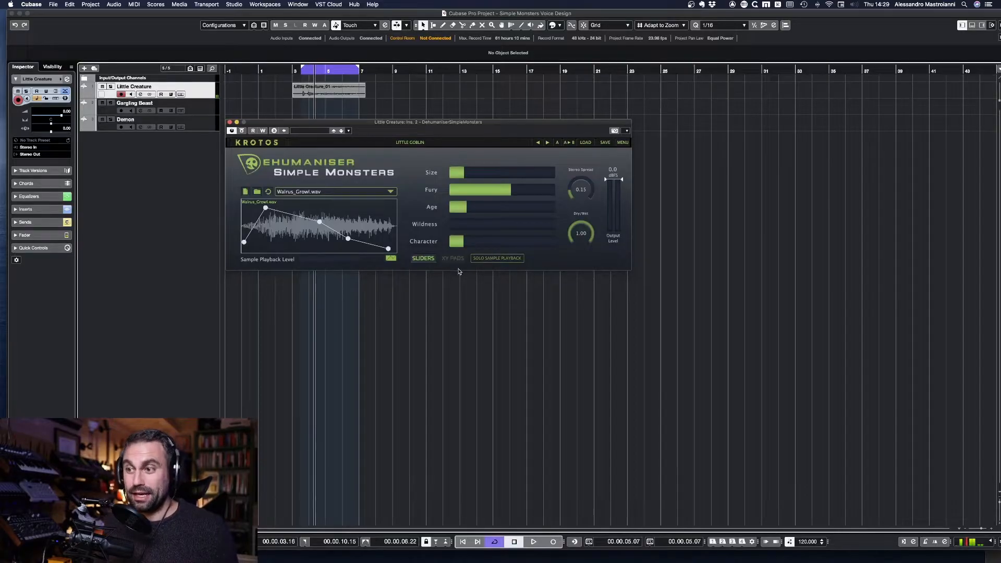
# Step: Switch to the XY pads, assign Age to the first pad's Y-axis, and nudge that pad's point to reduce Size slightly during playback
pyautogui.click(453, 258)
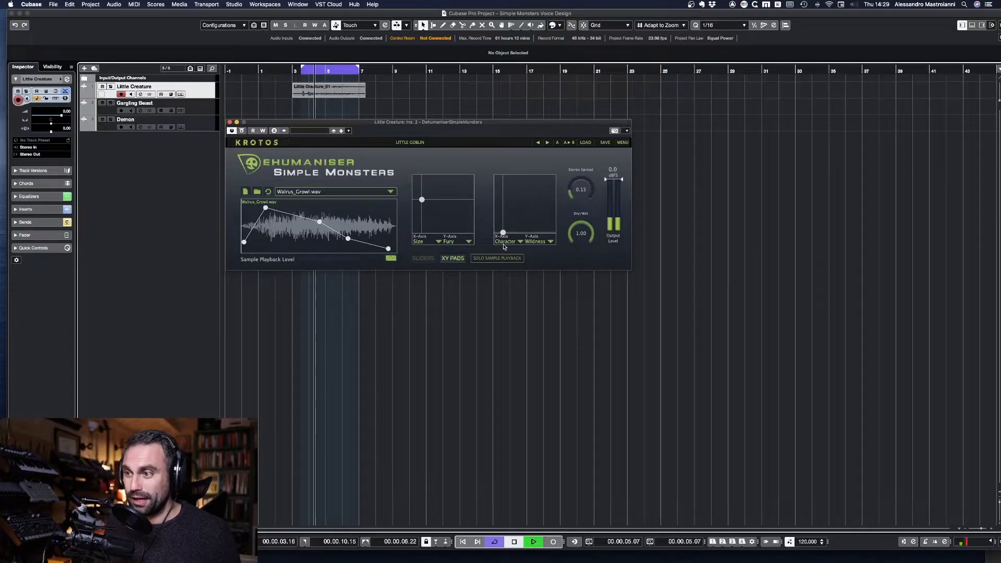
pyautogui.click(469, 241)
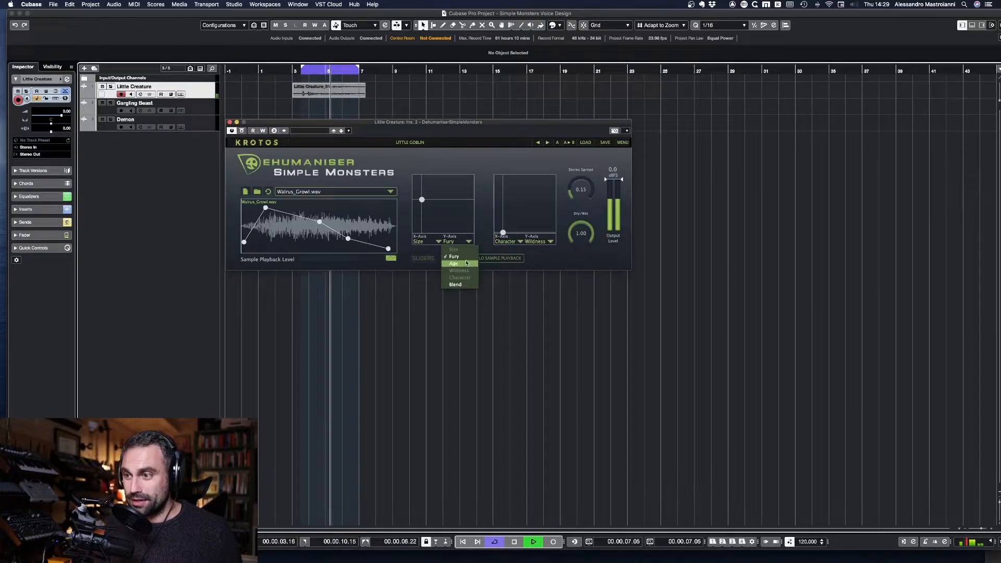
pyautogui.click(453, 263)
pyautogui.click(466, 242)
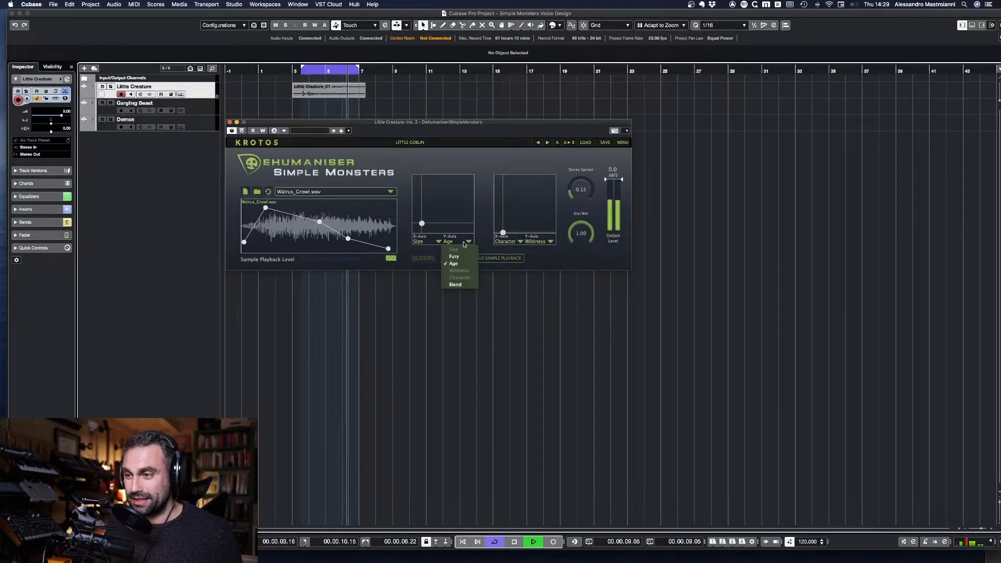
pyautogui.click(423, 225)
pyautogui.moveTo(422, 225); pyautogui.dragTo(418, 223)
pyautogui.press('space')
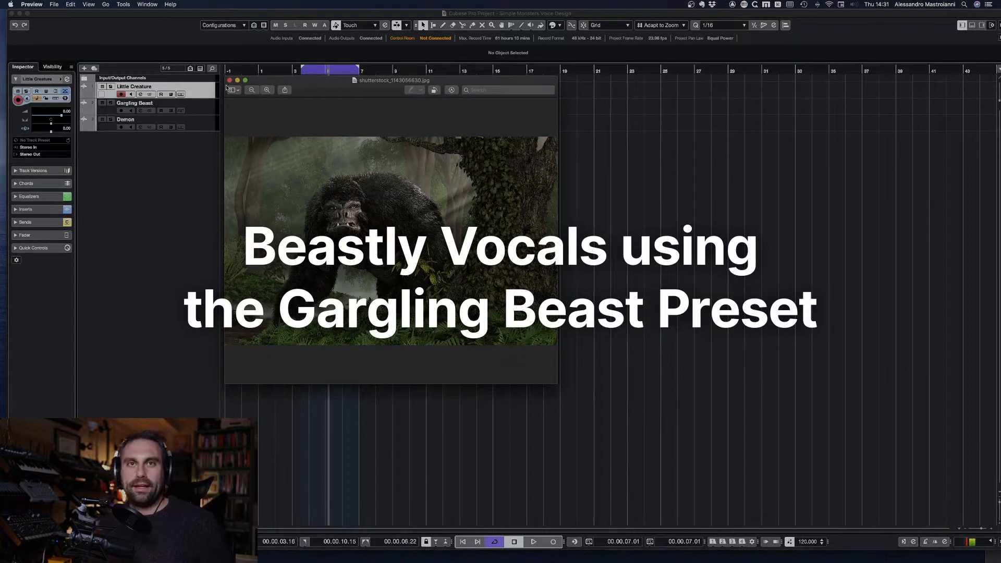
# Step: Enlarge the beast picture for reference and switch away from the image viewer
pyautogui.moveTo(559, 384); pyautogui.dragTo(829, 449)
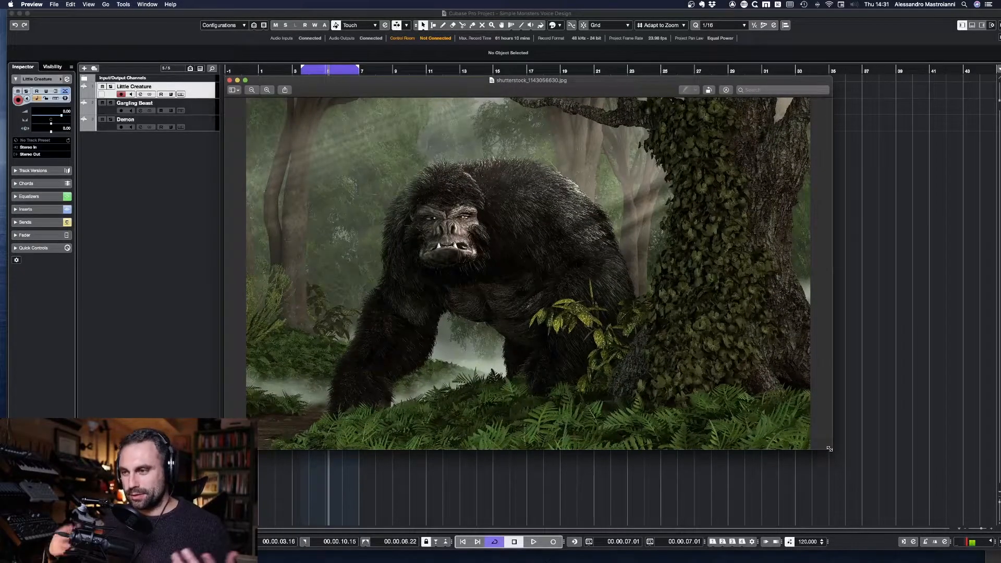
pyautogui.press('super+Tab')
pyautogui.press('super+Tab')
pyautogui.press('super+Tab')
pyautogui.press('super+Tab')
pyautogui.press('super+Tab')
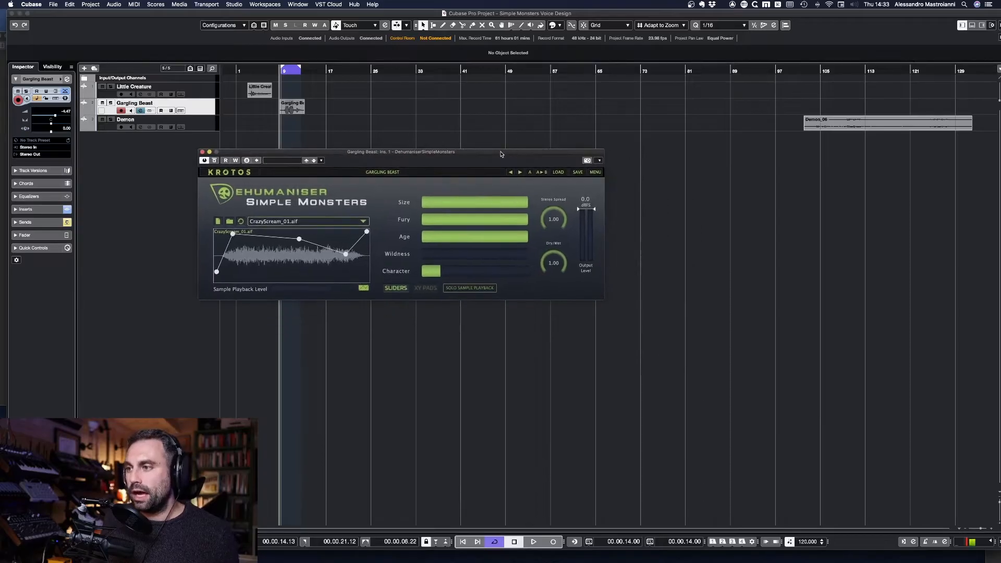
# Step: Play the Gargling Beast loop, set Output Level to -0.6 dB, slightly lower Size and Fury, keep Age full, and raise Wildness and Character
pyautogui.moveTo(500, 154); pyautogui.dragTo(502, 154)
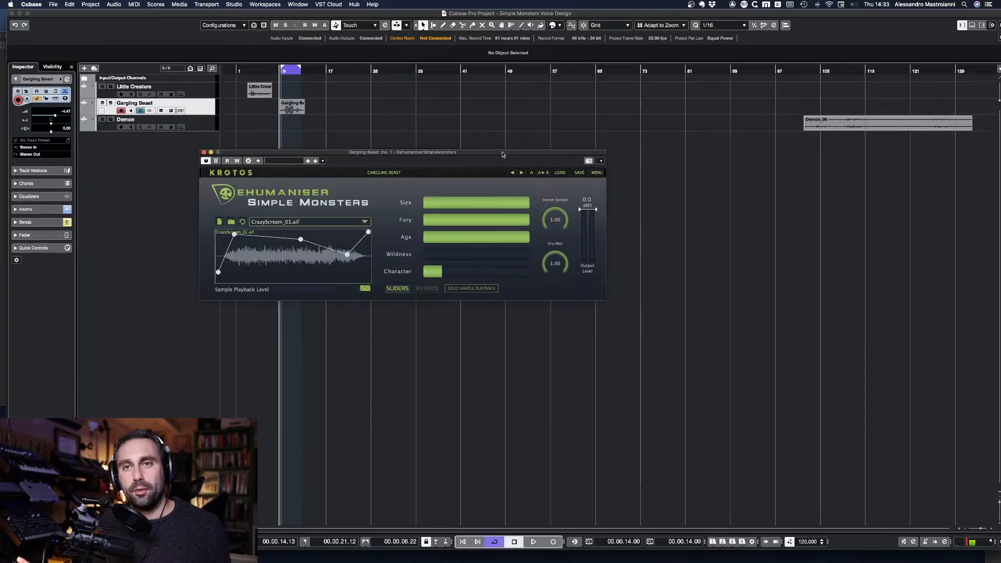
pyautogui.press('space')
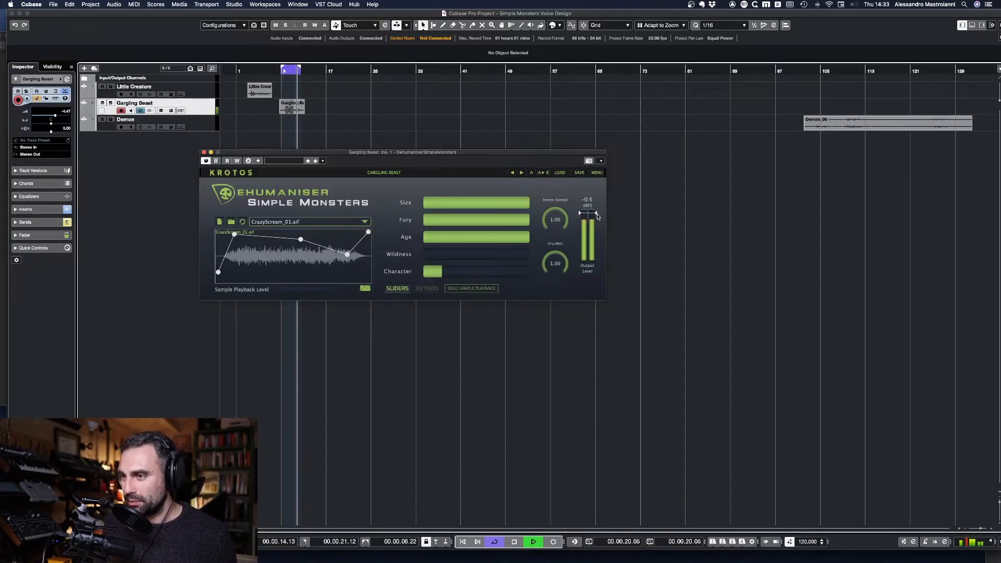
pyautogui.click(522, 206)
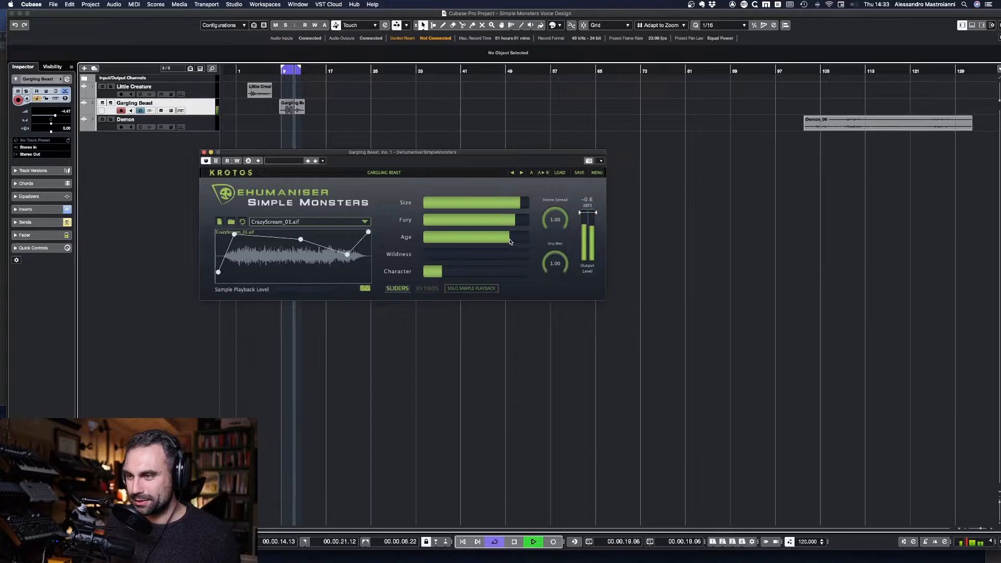
pyautogui.moveTo(497, 240); pyautogui.dragTo(535, 235)
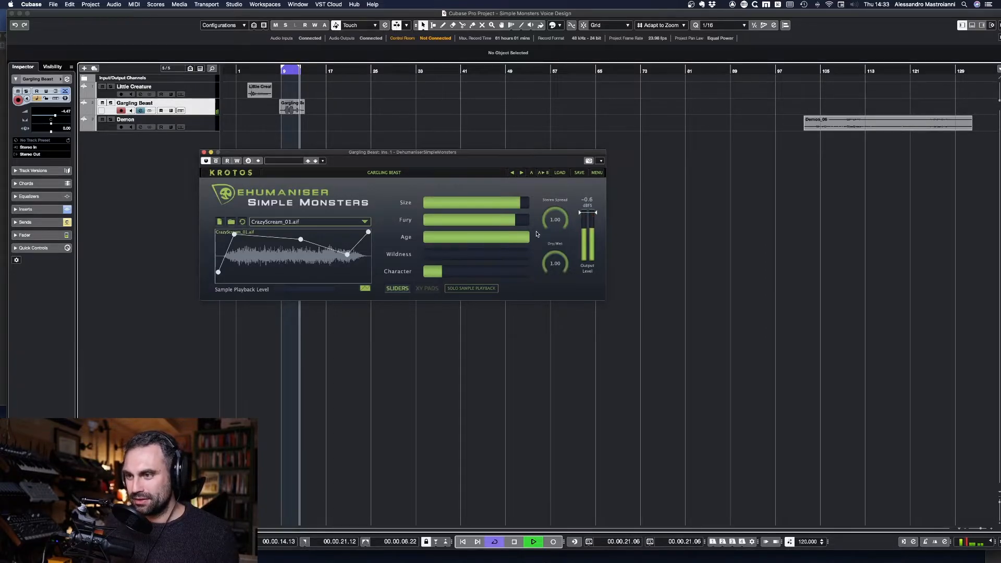
pyautogui.moveTo(442, 273); pyautogui.dragTo(475, 259)
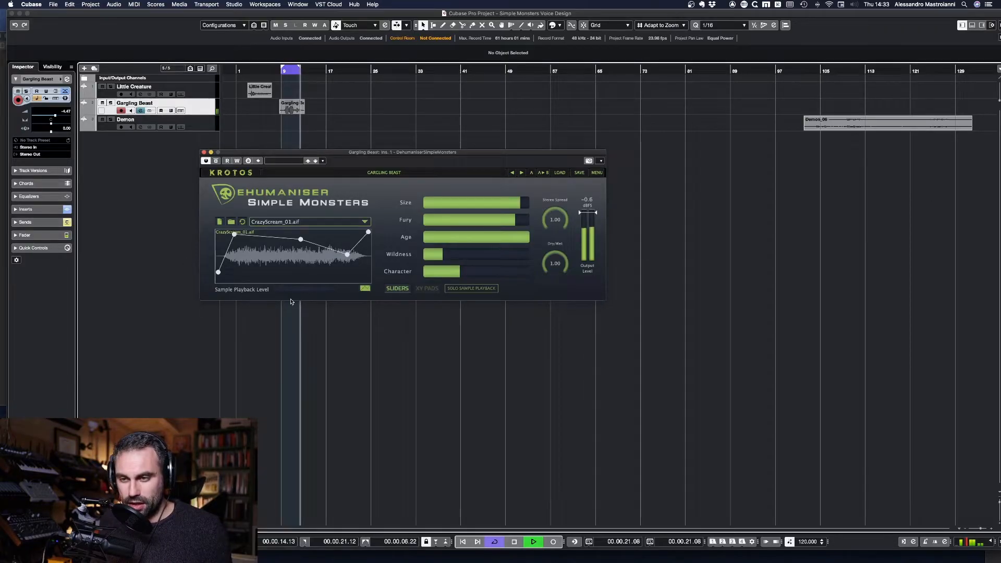
# Step: Lower the second envelope point of CrazyScream_01.aif and raise the Sample Playback Level slightly above zero
pyautogui.moveTo(235, 234); pyautogui.dragTo(242, 241)
pyautogui.moveTo(295, 290); pyautogui.dragTo(288, 293)
pyautogui.press('space')
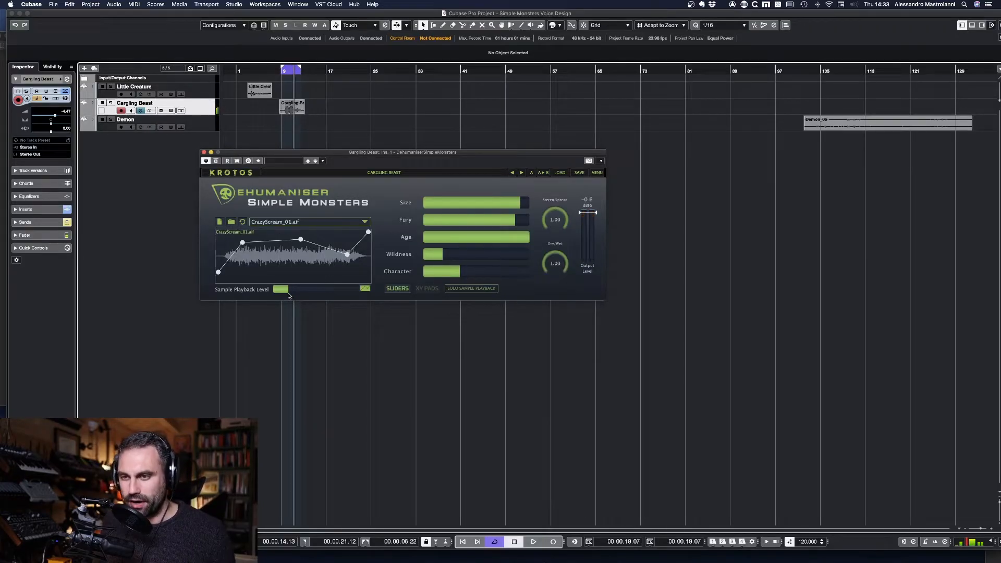
# Step: Audition the CrazyScream_01.aif layer with Solo Sample Playback, and turn the solo off again
pyautogui.press('space')
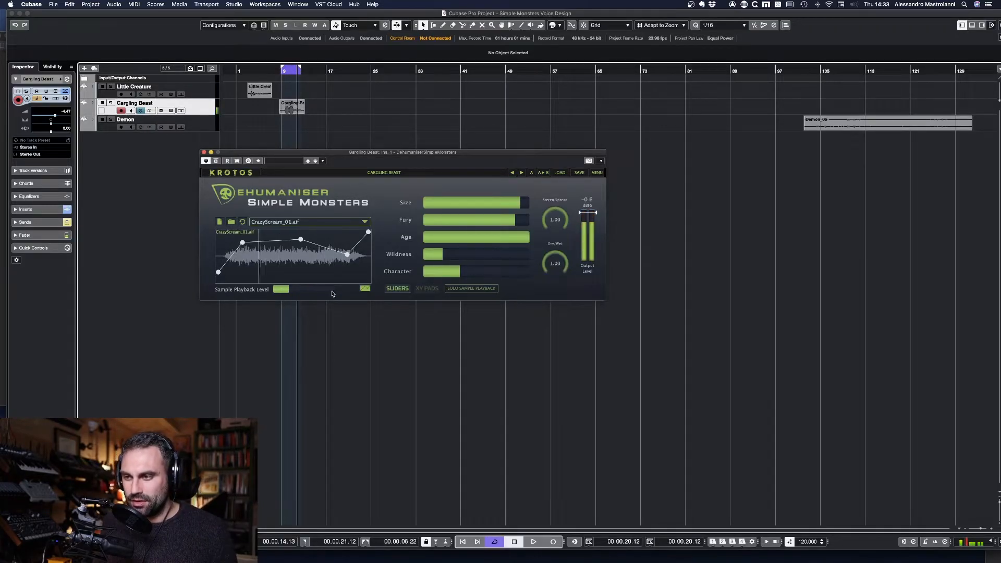
pyautogui.click(458, 289)
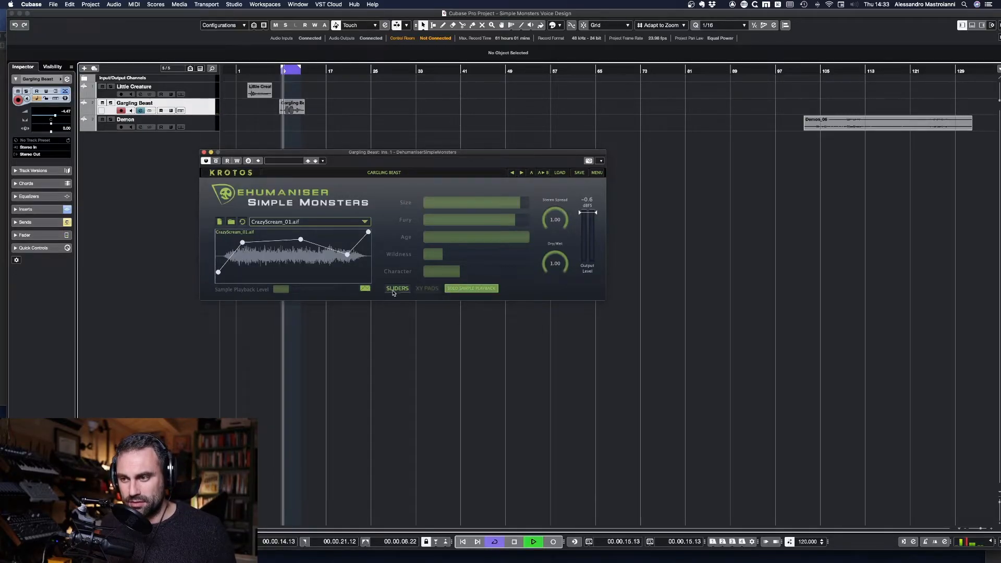
pyautogui.press('space')
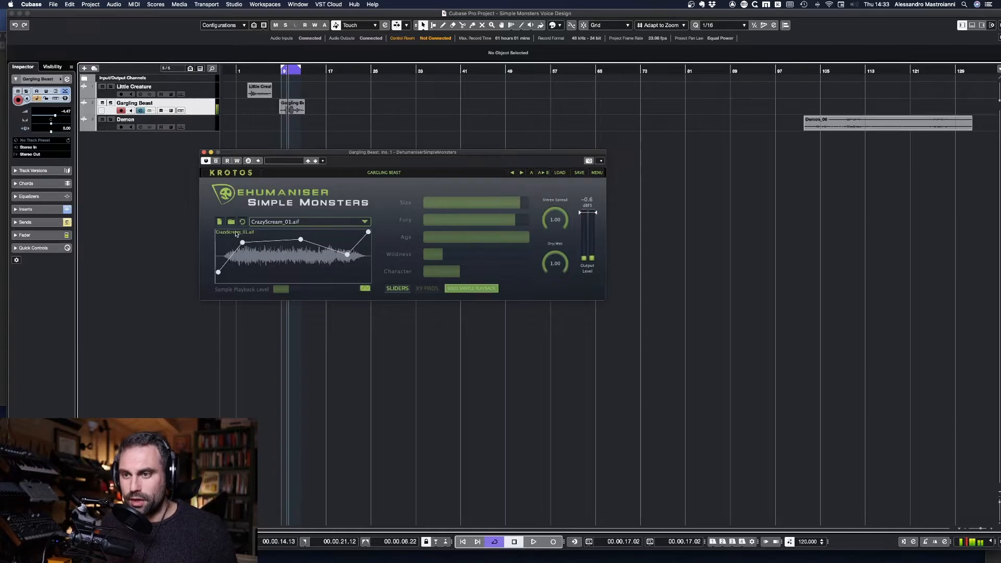
pyautogui.click(476, 291)
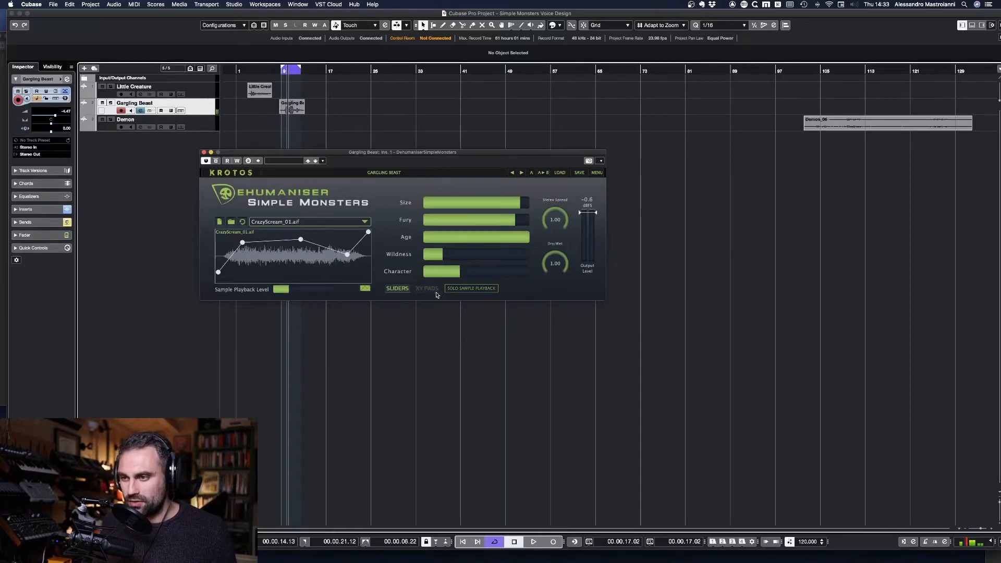
# Step: Reshape the sample envelope during playback, making its initial rise slower and moving the later dip earlier
pyautogui.press('space')
pyautogui.moveTo(242, 242); pyautogui.dragTo(336, 259)
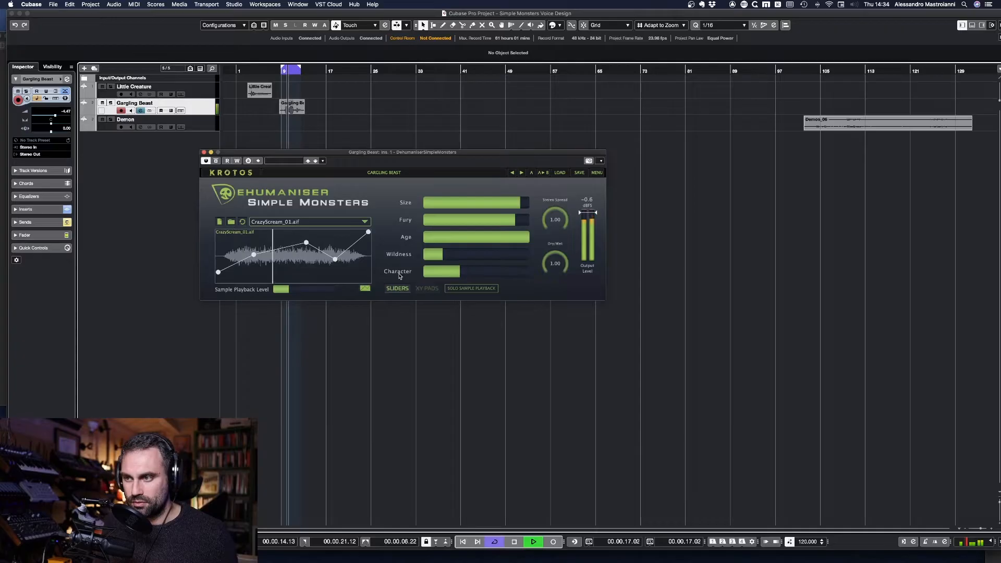
pyautogui.click(258, 261)
pyautogui.press('space')
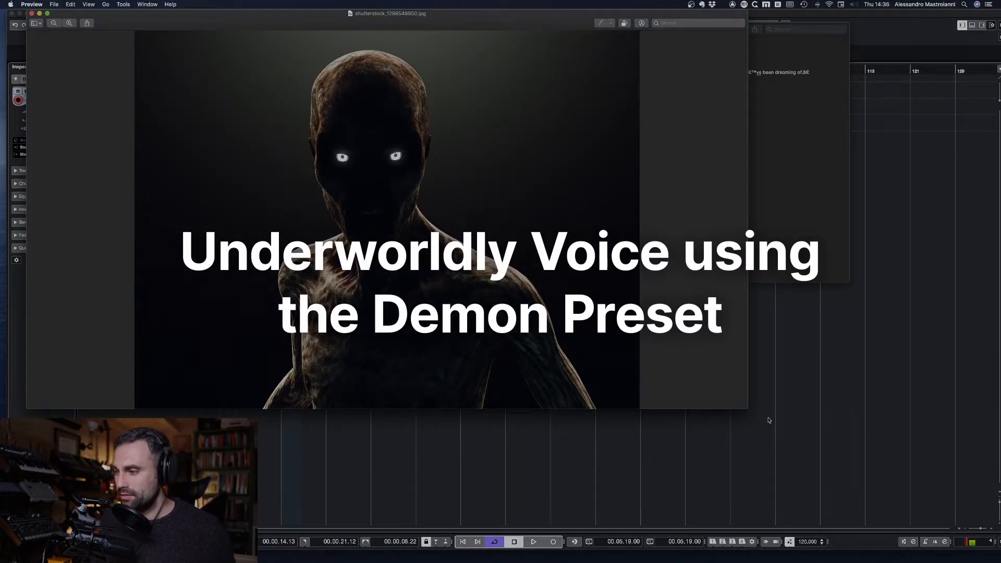
# Step: Enlarge the window showing the glowing-eyed demon picture
pyautogui.moveTo(748, 408); pyautogui.dragTo(794, 449)
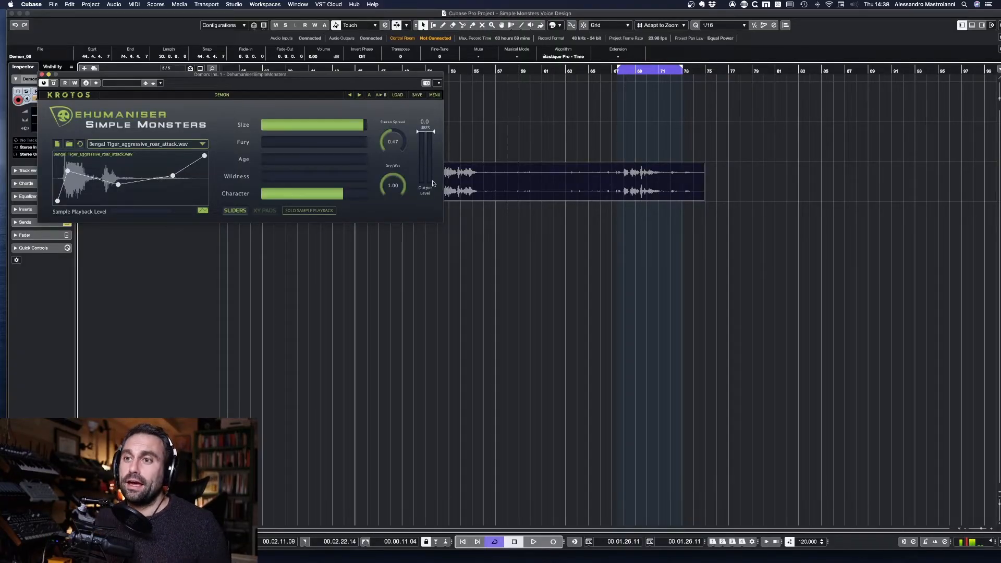
# Step: Move the Demon plugin window clear of the audio clip and listen to the looped phrase near the clip's end
pyautogui.moveTo(401, 76); pyautogui.dragTo(428, 23)
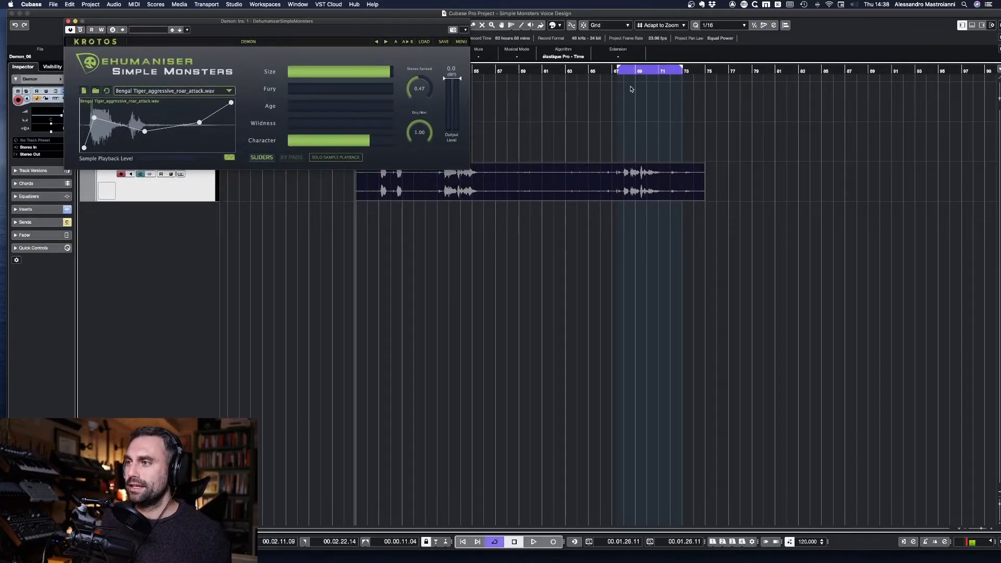
pyautogui.click(618, 72)
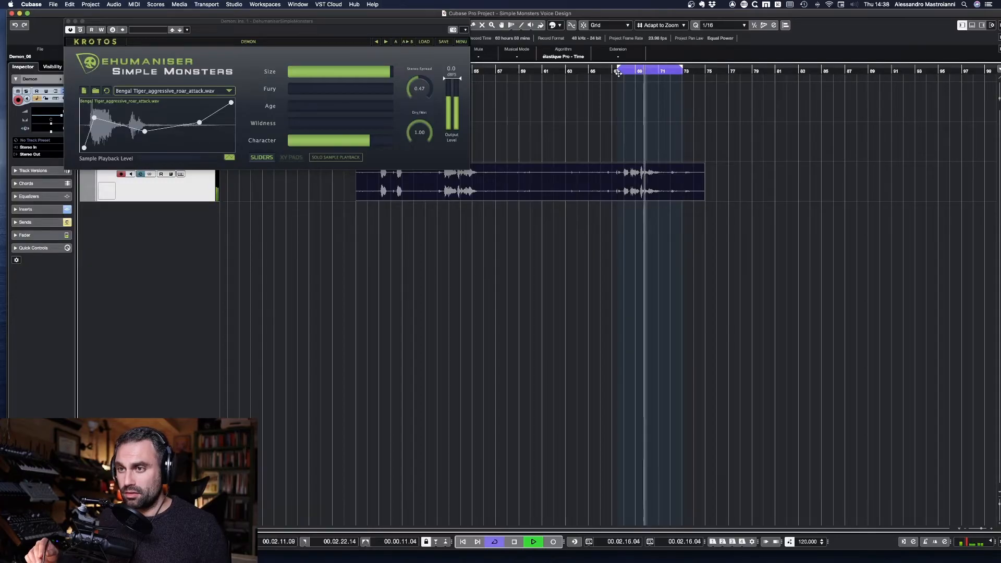
pyautogui.press('space')
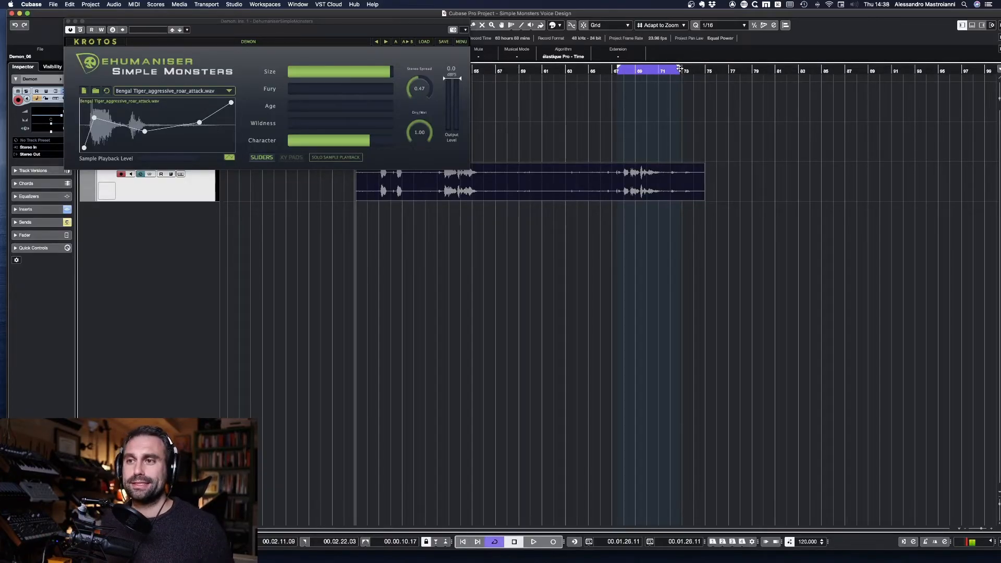
# Step: Raise Age slightly and lower Character to just under half on the Demon voice during playback
pyautogui.click(621, 71)
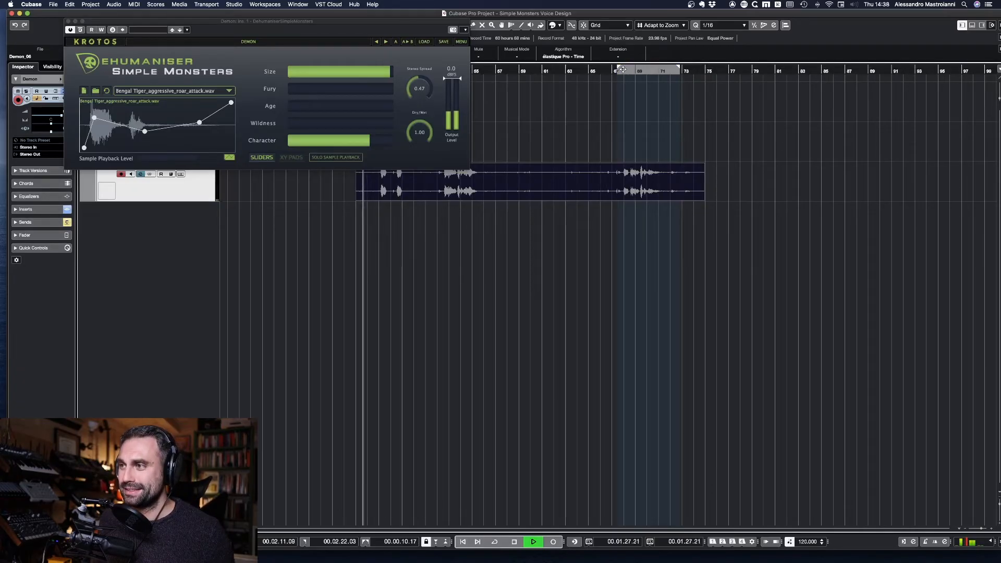
pyautogui.moveTo(289, 107)
pyautogui.mouseDown()
pyautogui.moveTo(391, 110)
pyautogui.moveTo(290, 110)
pyautogui.mouseUp()
pyautogui.moveTo(368, 141); pyautogui.dragTo(332, 141)
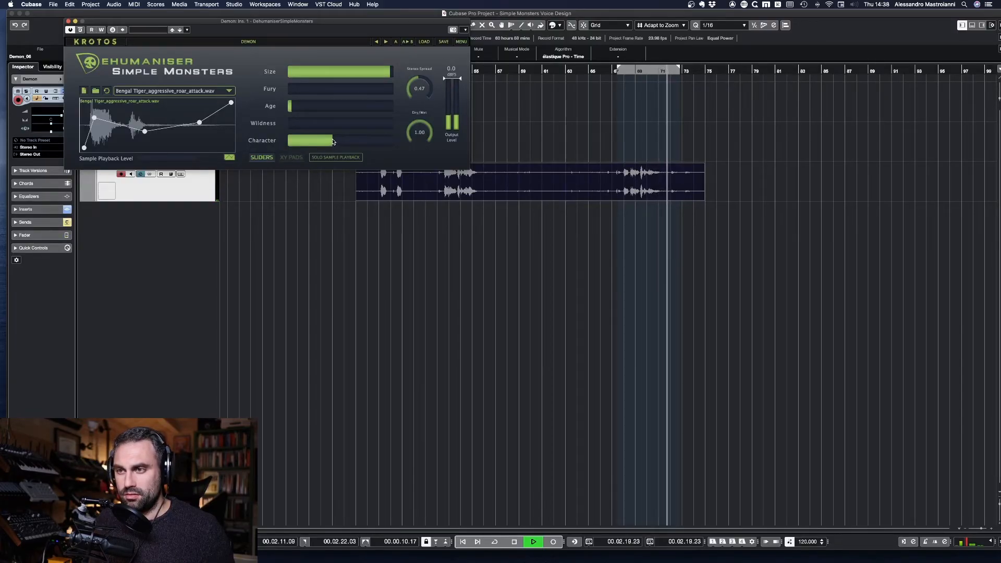
# Step: Shorten the loop range to end at 00.02.20.15, turn cycling on, and audition the Demon phrase with the track list uncovered
pyautogui.click(676, 70)
pyautogui.moveTo(676, 70); pyautogui.dragTo(672, 69)
pyautogui.press('KP_Divide')
pyautogui.click(628, 71)
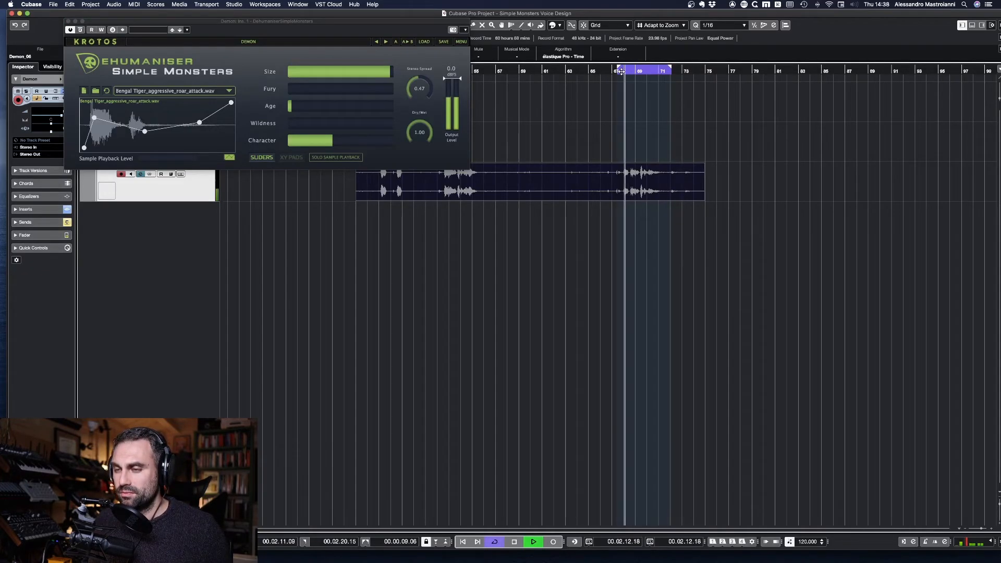
pyautogui.moveTo(384, 23); pyautogui.dragTo(486, 19)
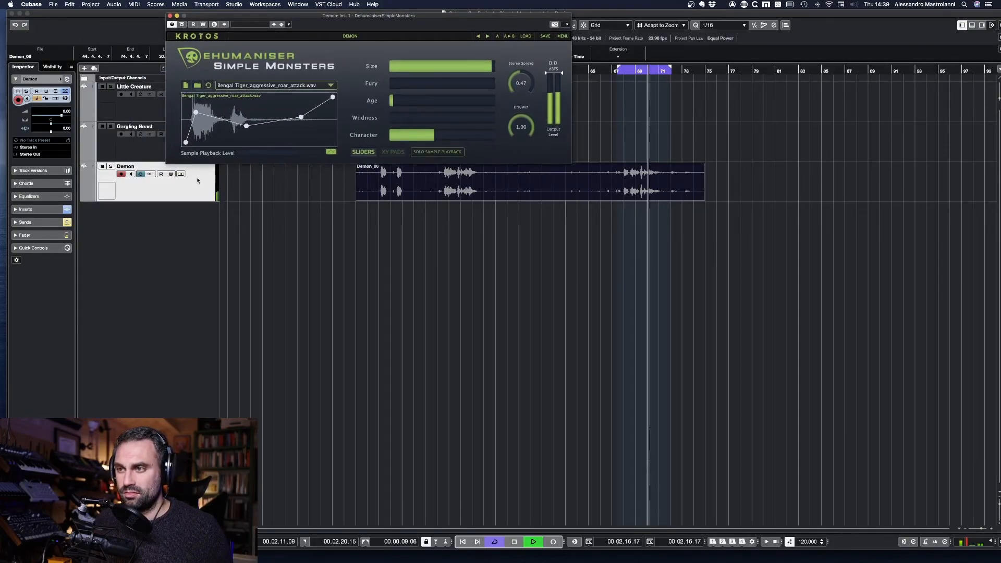
pyautogui.press('space')
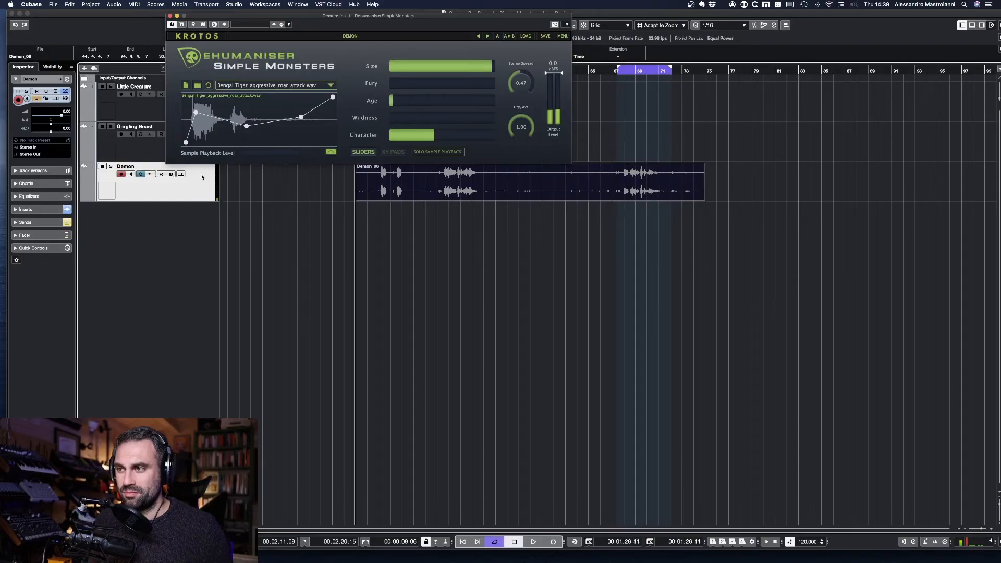